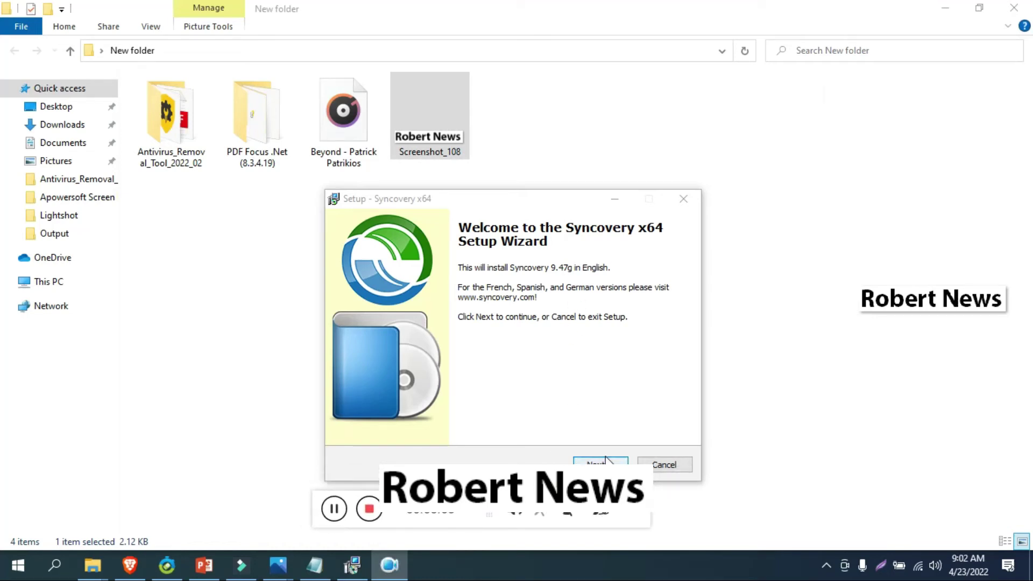
# Accept the Syncovery licence agreement and step through the default setup pages.
pyautogui.click(587, 462)
pyautogui.click(430, 419)
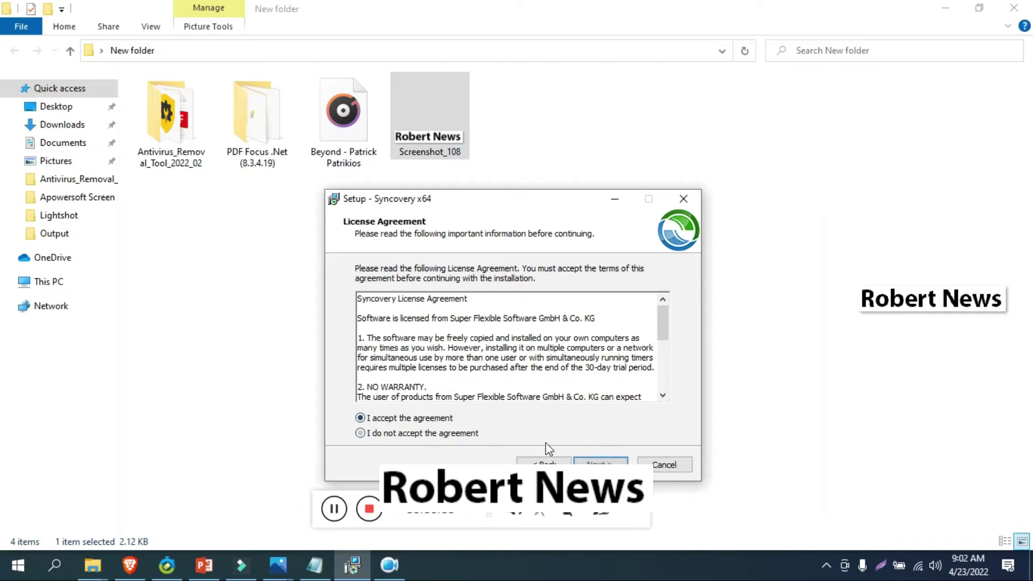
pyautogui.click(598, 462)
pyautogui.click(598, 462)
pyautogui.click(598, 463)
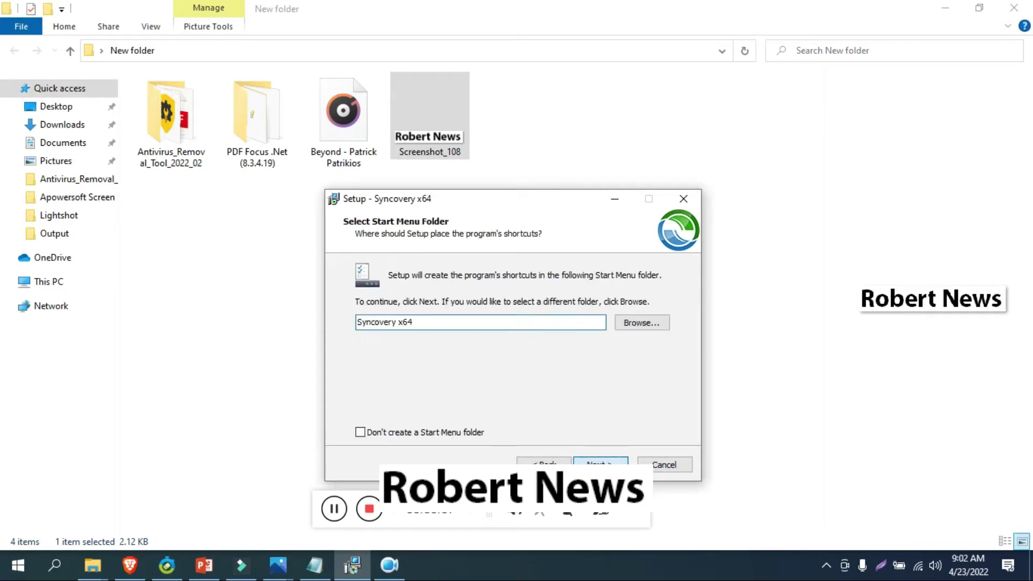
pyautogui.click(599, 463)
pyautogui.click(548, 462)
pyautogui.click(548, 462)
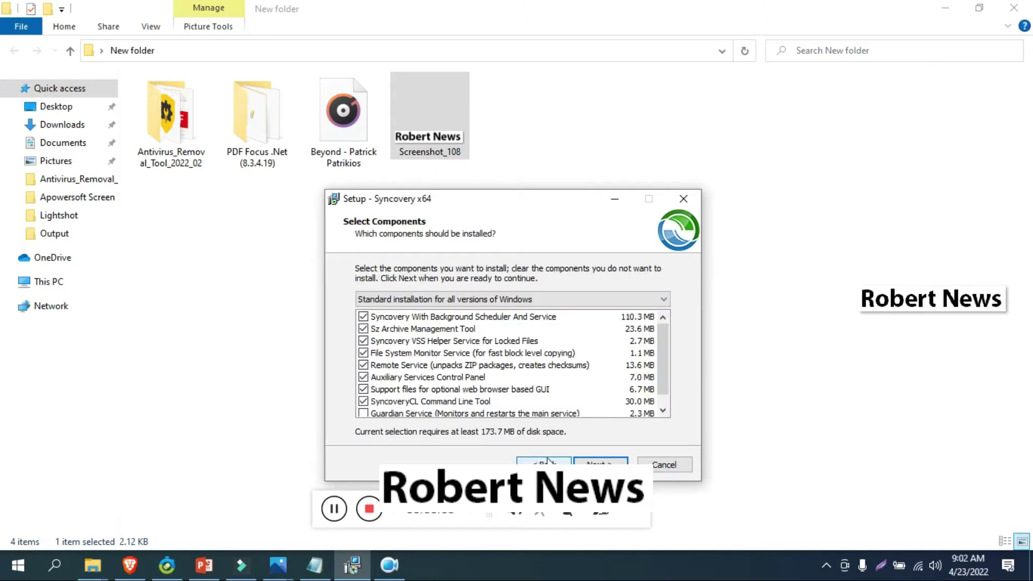
# Keep the Standard installation and default Start Menu folder, then install Syncovery x64.
pyautogui.click(583, 299)
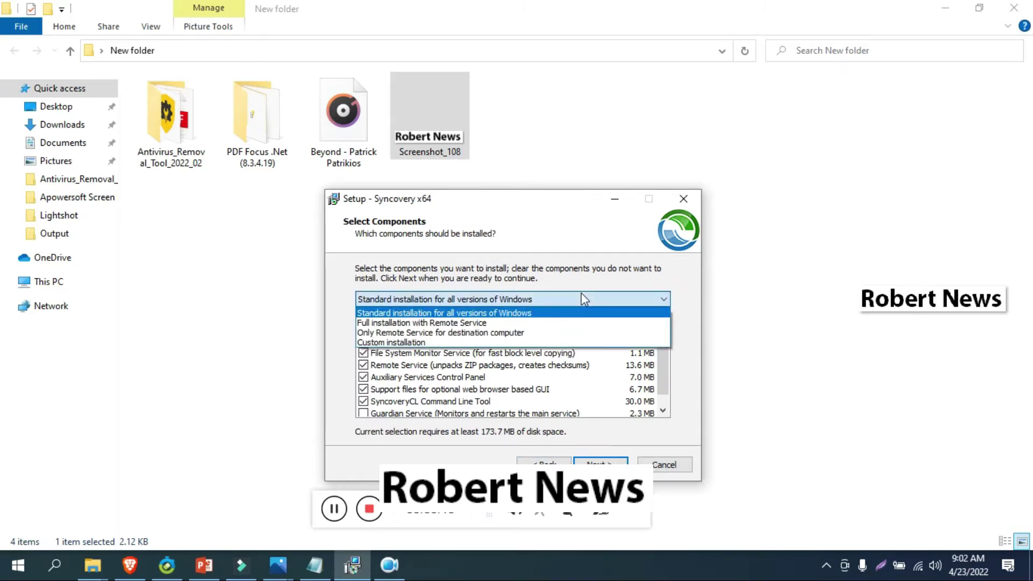
pyautogui.click(579, 299)
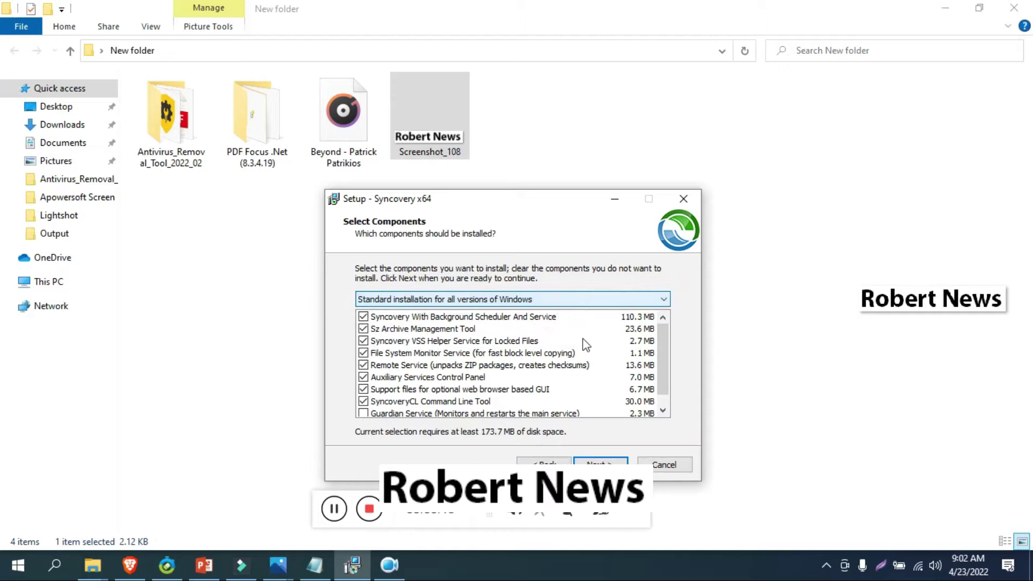
pyautogui.scroll(-1, 585, 367)
pyautogui.click(586, 462)
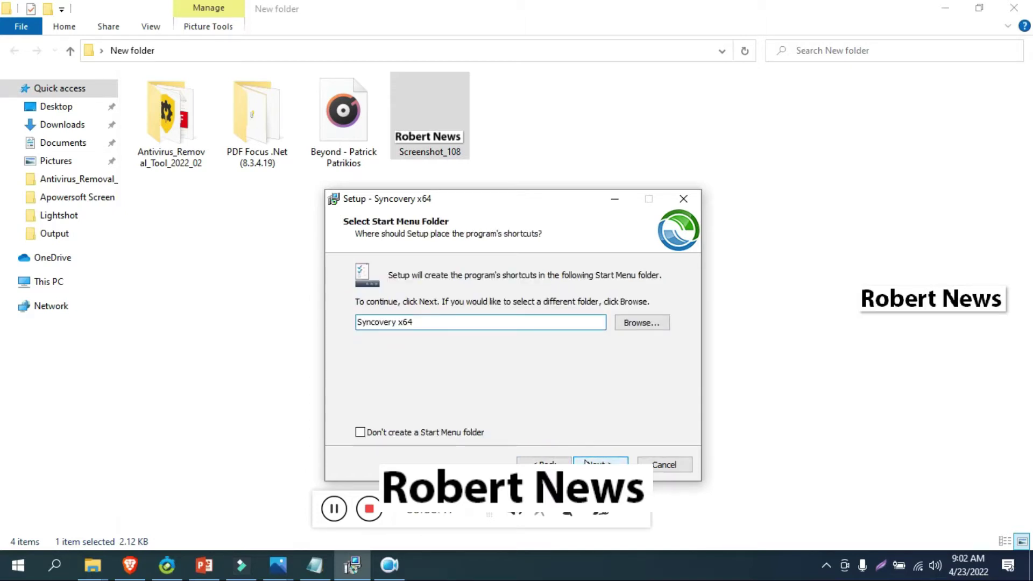
pyautogui.click(586, 462)
pyautogui.click(586, 462)
pyautogui.click(585, 462)
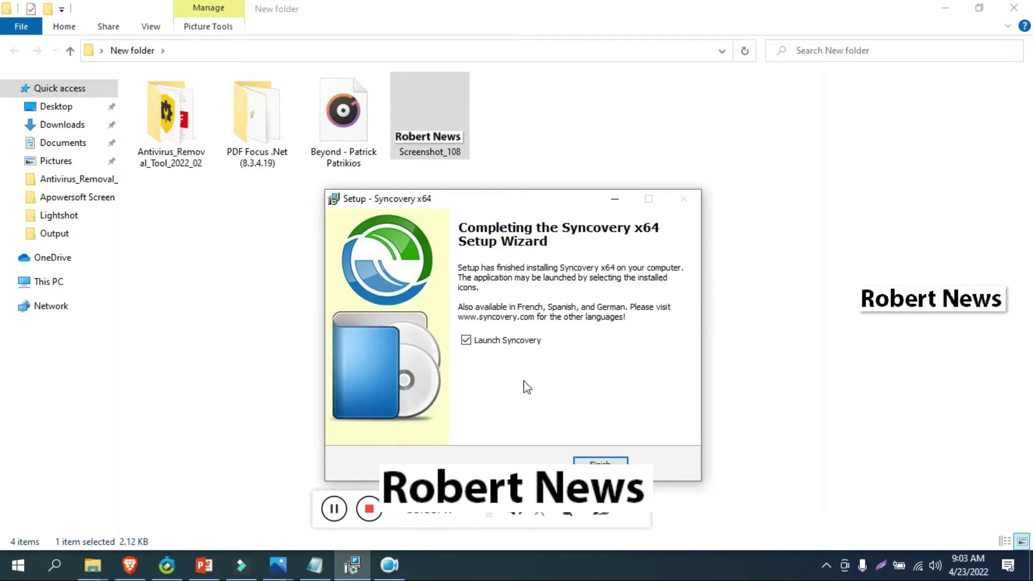
# Finish setup with Launch Syncovery left checked.
pyautogui.click(599, 461)
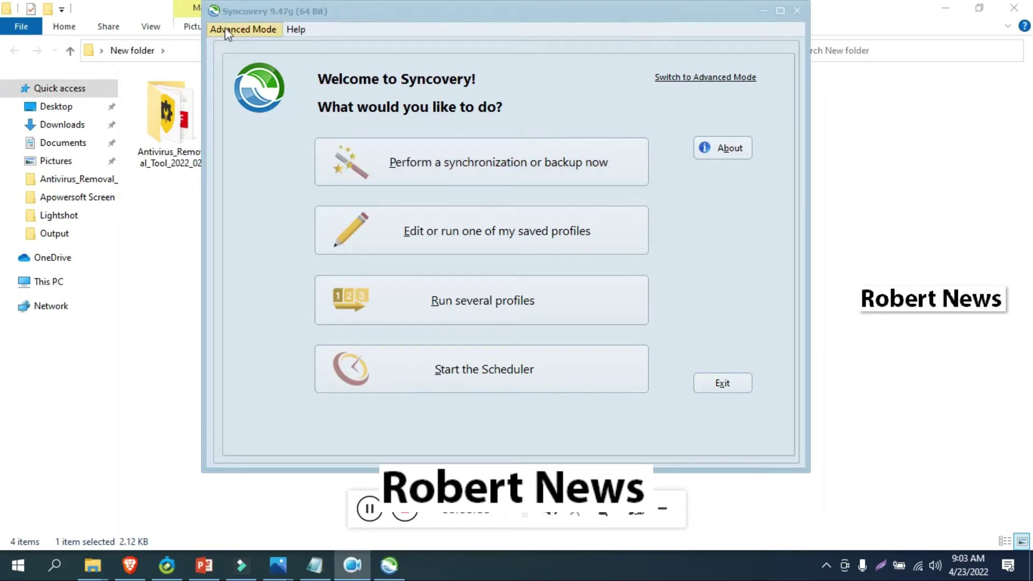
# Switch Syncovery to Advanced Mode, showing the empty Profile Overview.
pyautogui.click(749, 77)
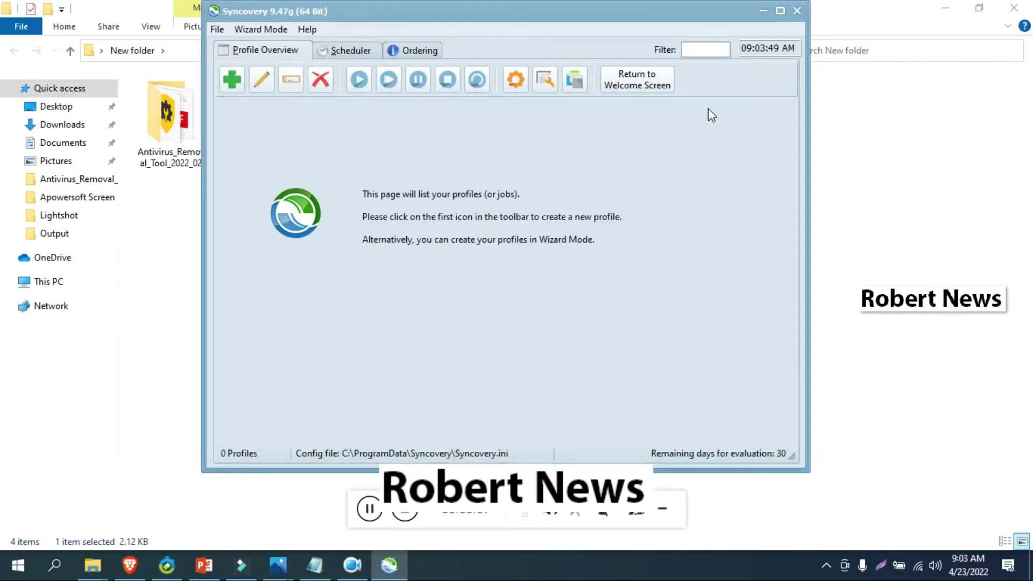
pyautogui.moveTo(387, 516); pyautogui.dragTo(387, 463)
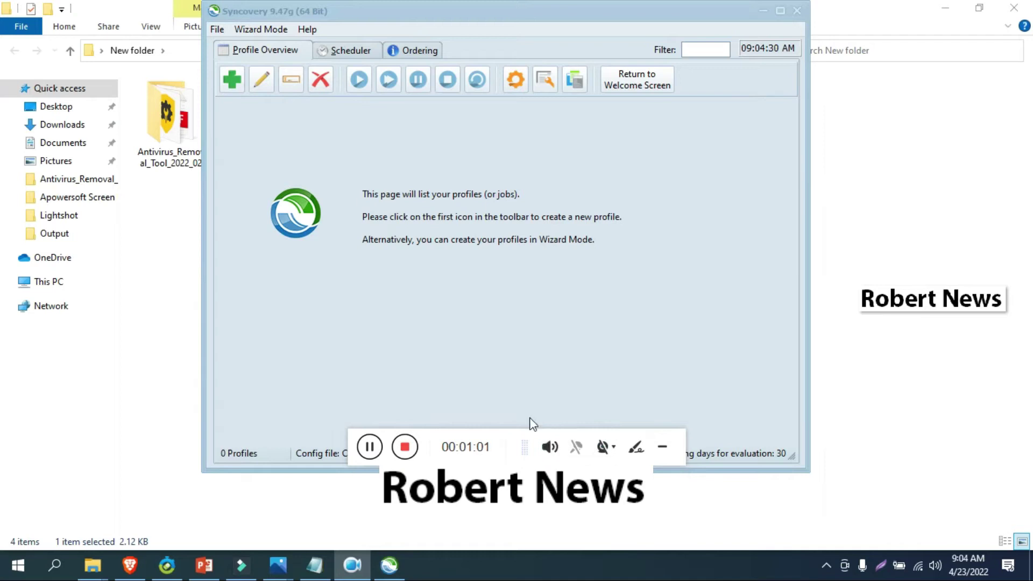
# Create a new profile named Robert News with left path Desktop\New folder (4).
pyautogui.click(230, 95)
pyautogui.click(230, 94)
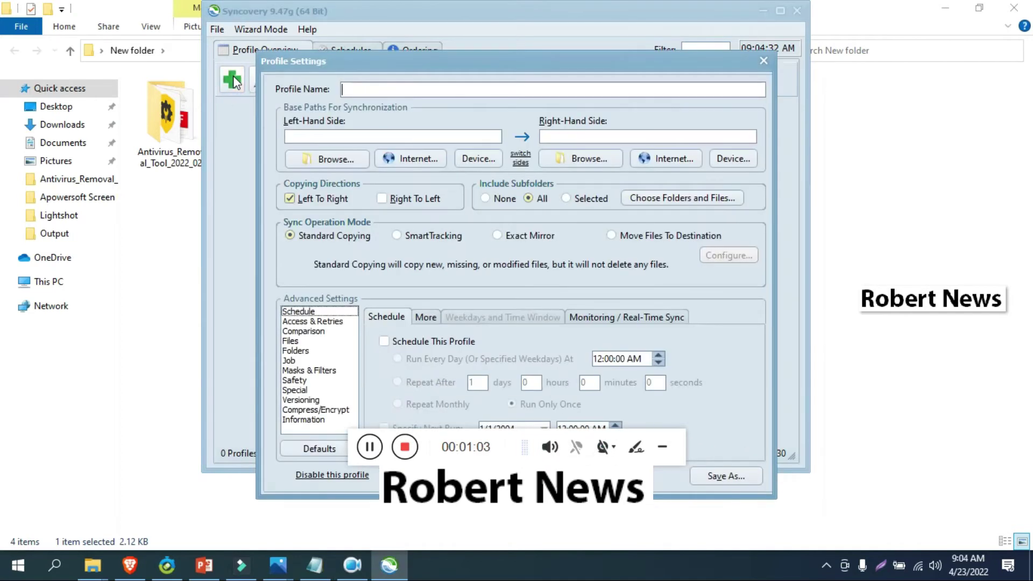
pyautogui.write('Ro')
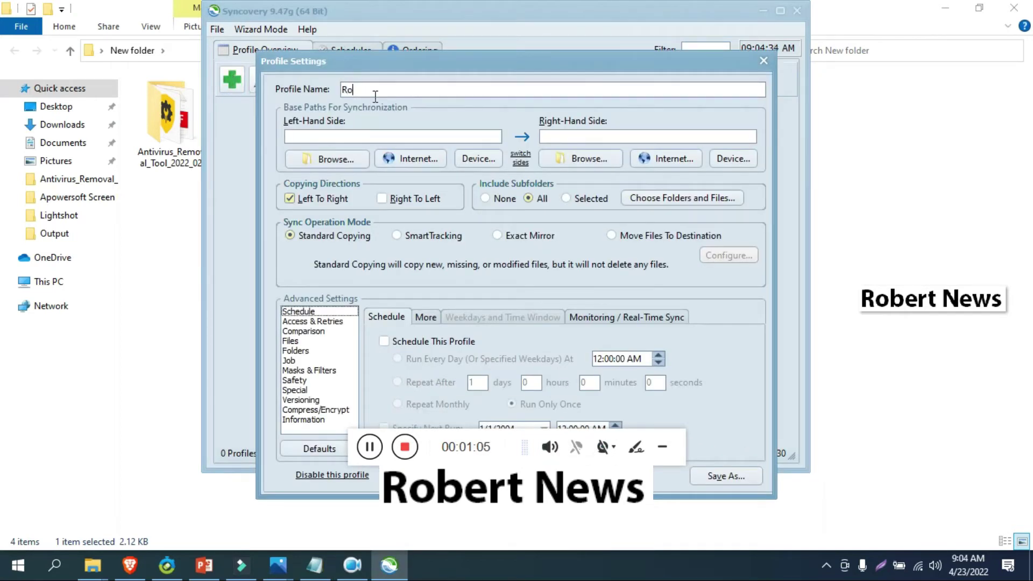
pyautogui.write('bert News')
pyautogui.click(323, 160)
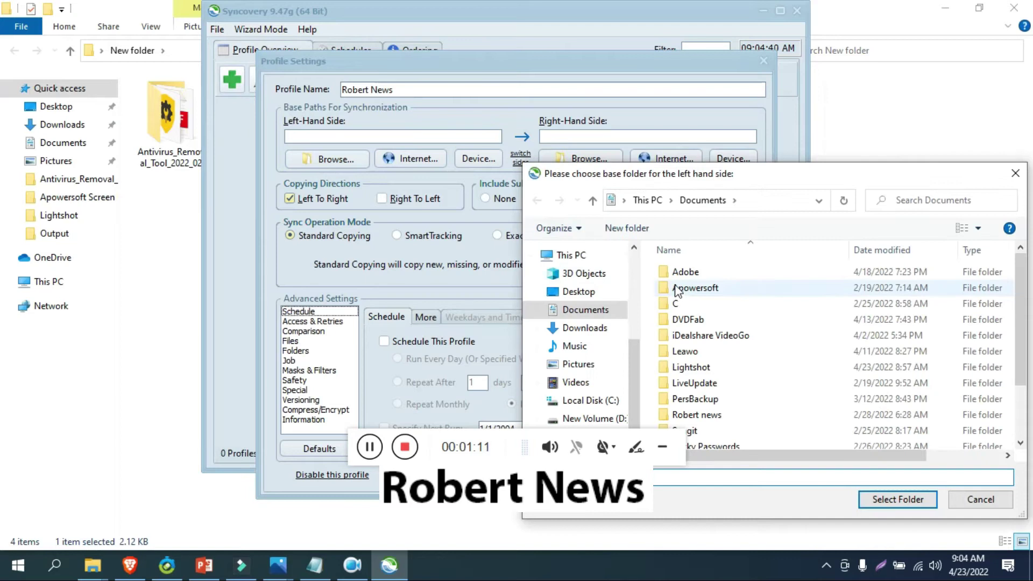
pyautogui.click(602, 293)
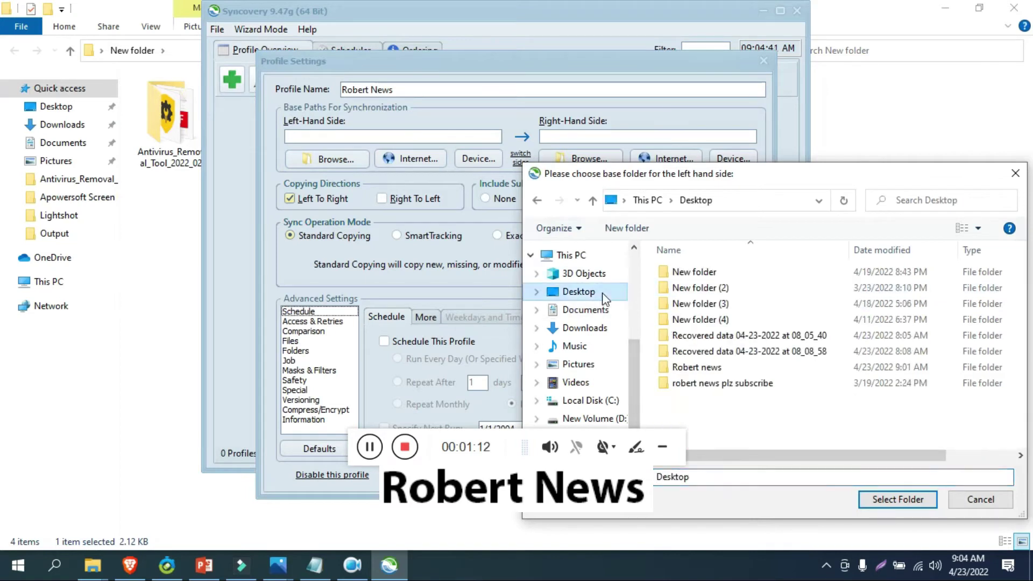
pyautogui.click(683, 273)
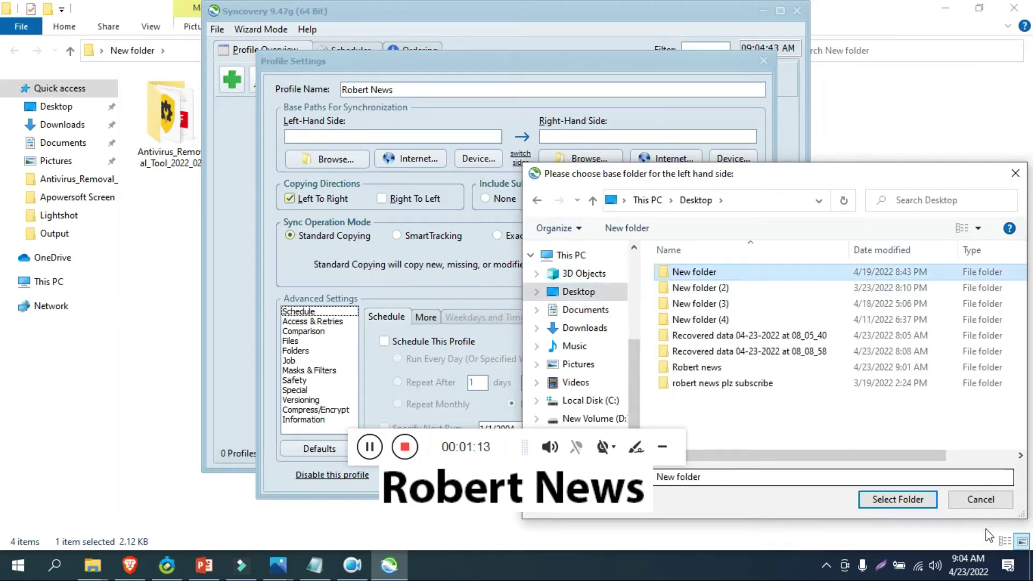
pyautogui.click(715, 320)
pyautogui.click(887, 498)
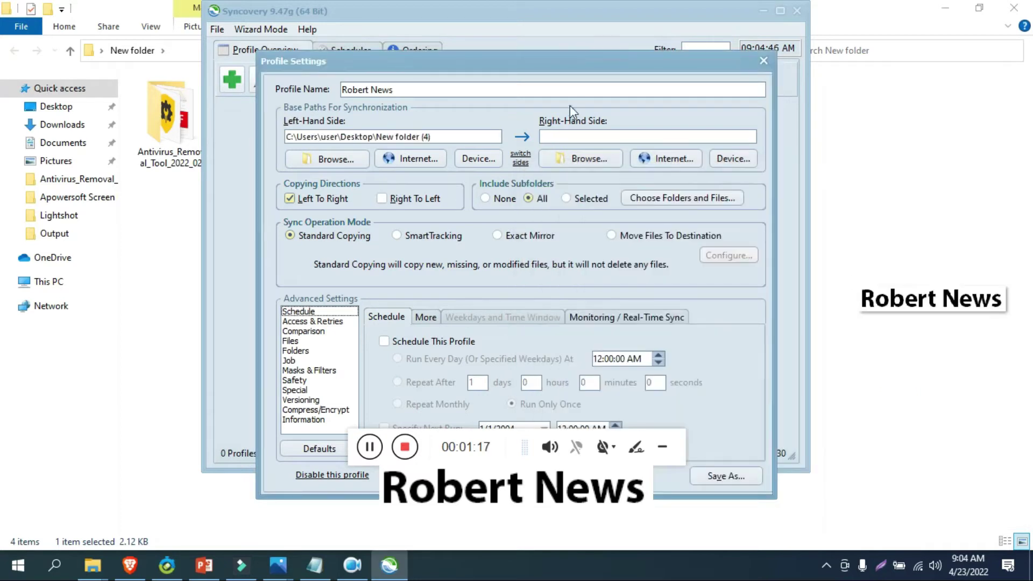
# Set the profile's right-hand path to D:\$WinREAgent.
pyautogui.click(585, 158)
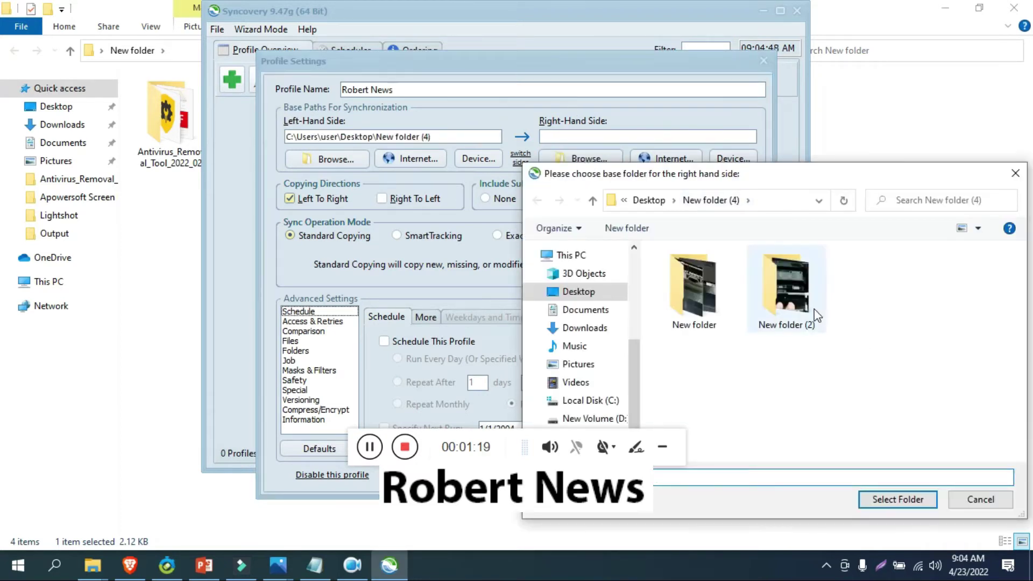
pyautogui.click(813, 308)
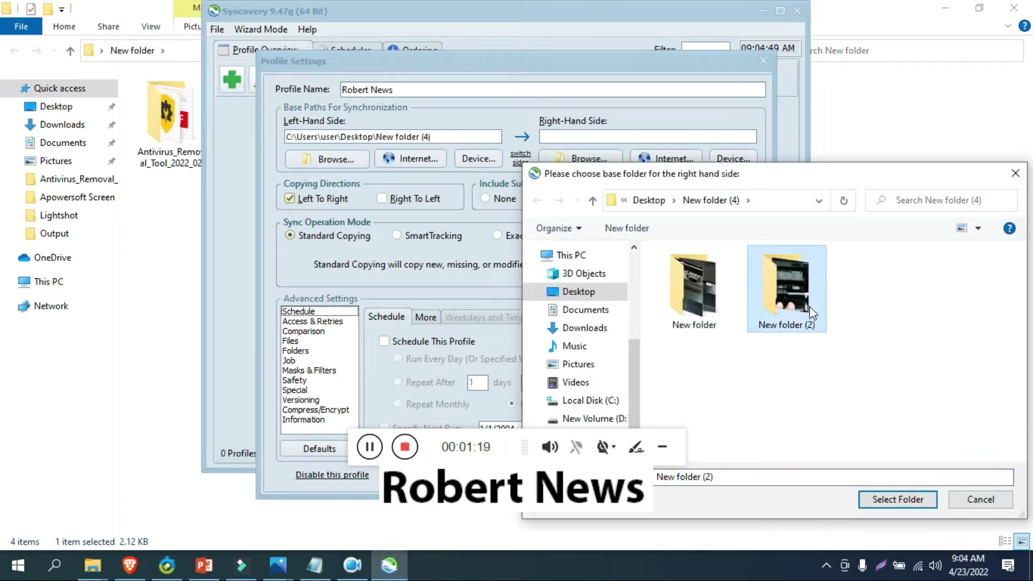
pyautogui.click(594, 418)
pyautogui.click(716, 272)
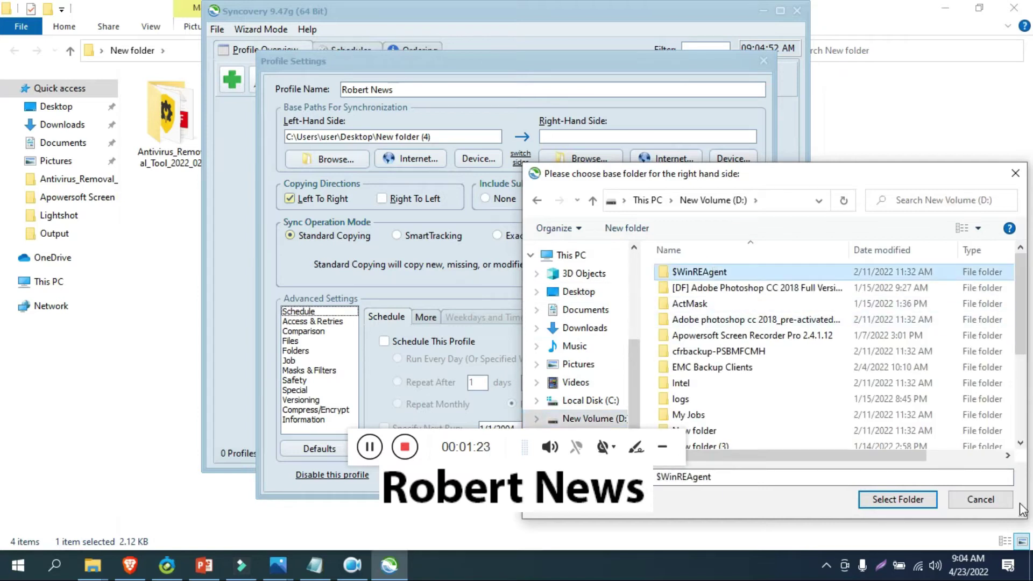
pyautogui.click(909, 500)
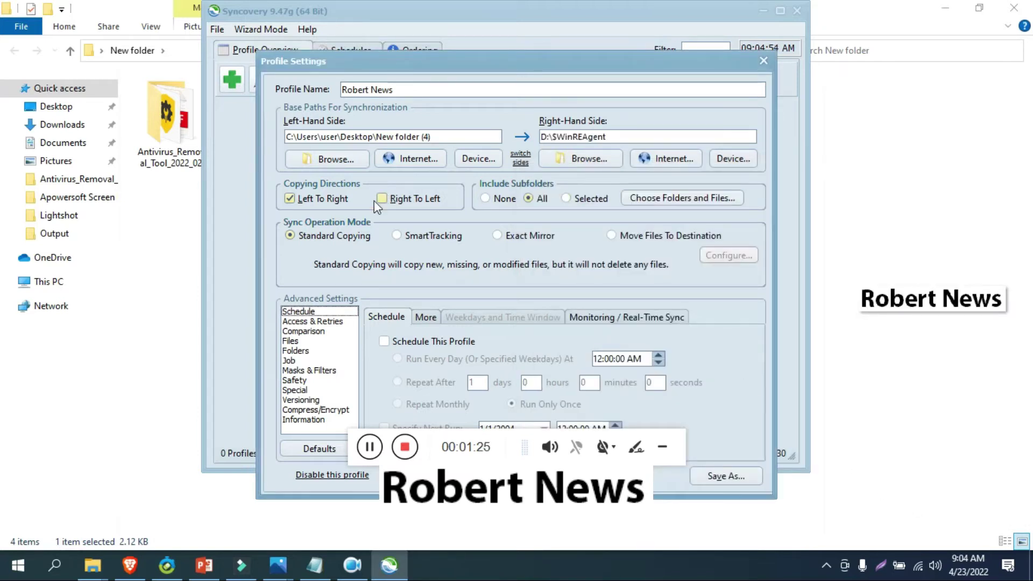
# Enable both Left To Right and Right To Left copying.
pyautogui.click(426, 198)
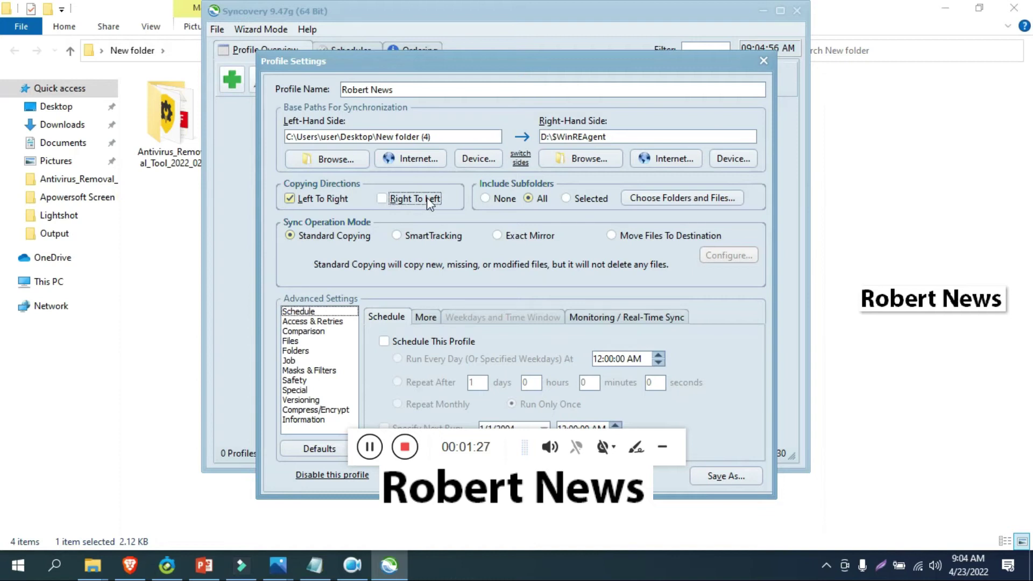
pyautogui.click(305, 203)
pyautogui.click(306, 203)
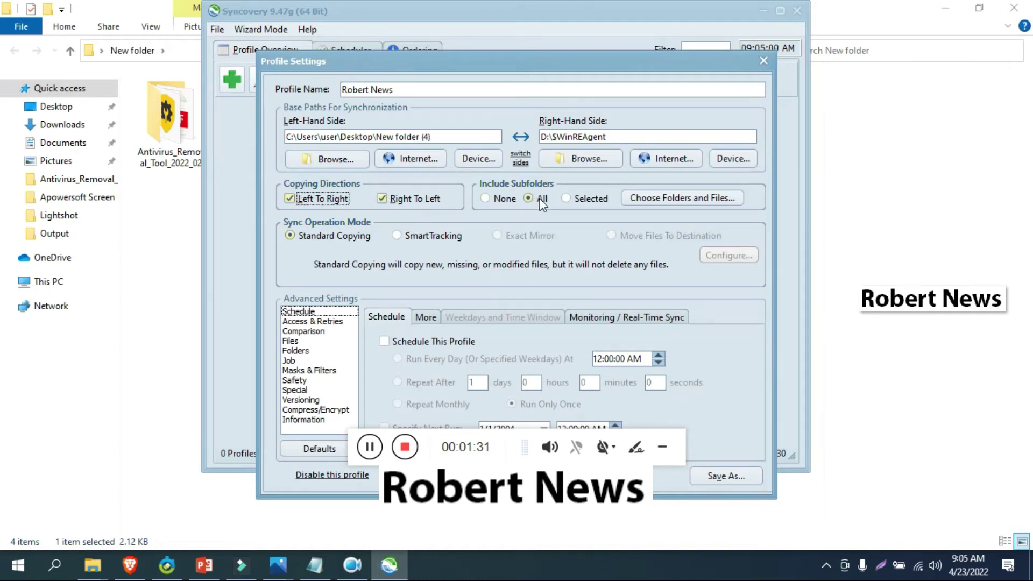
# Keep all subfolders included and leave the profile unscheduled.
pyautogui.click(578, 198)
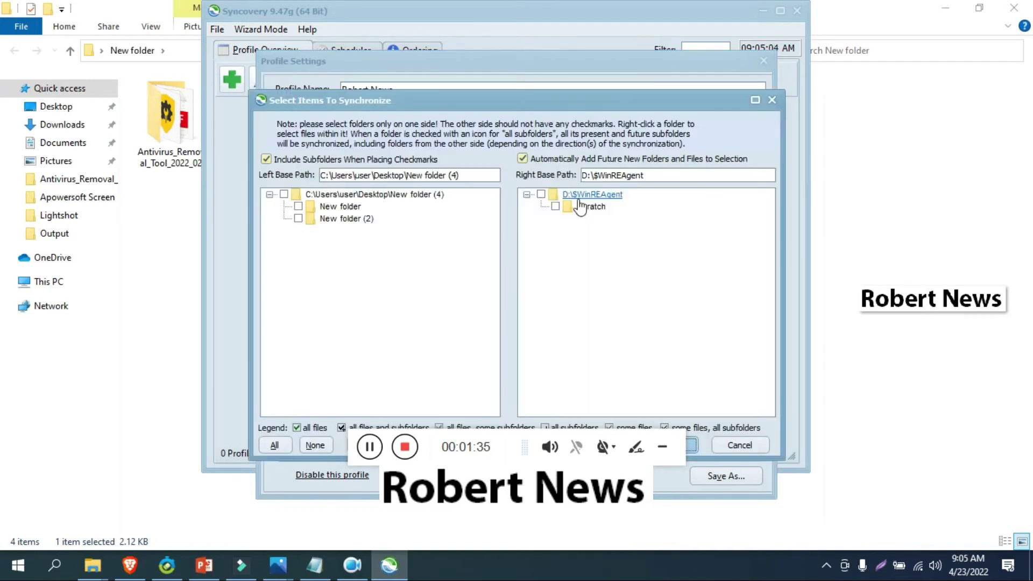
pyautogui.click(771, 101)
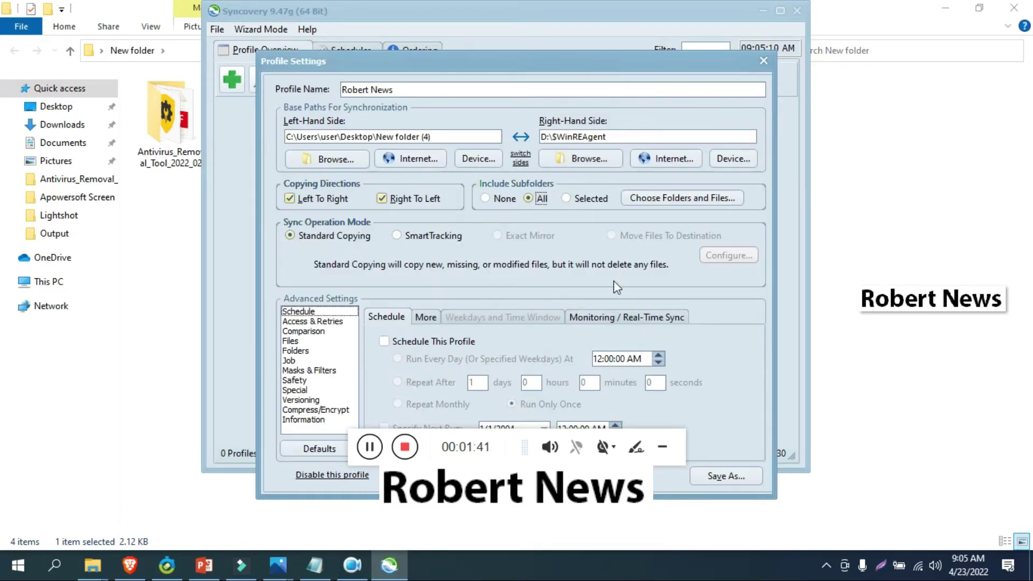
pyautogui.moveTo(493, 436); pyautogui.dragTo(852, 358)
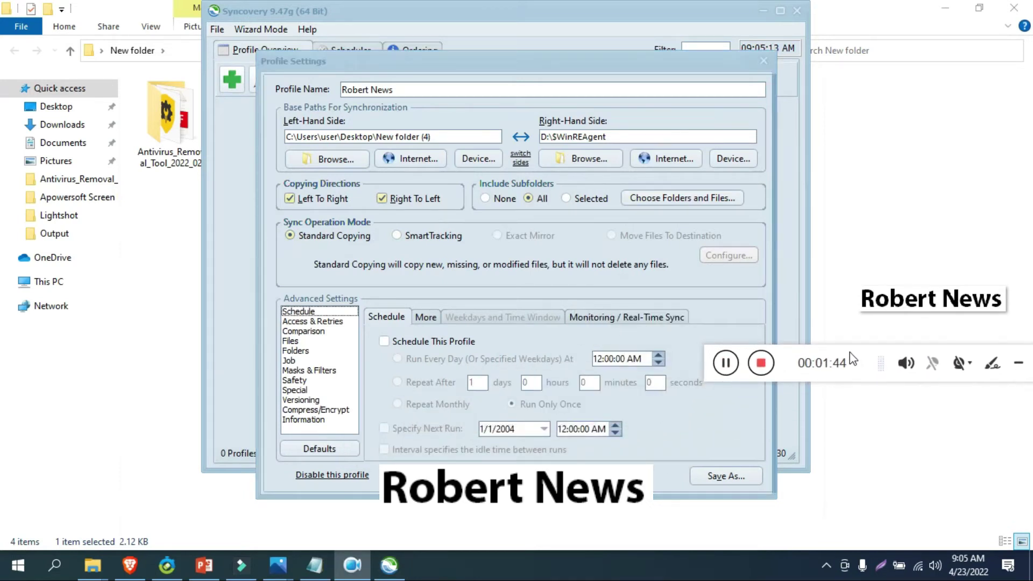
pyautogui.click(384, 341)
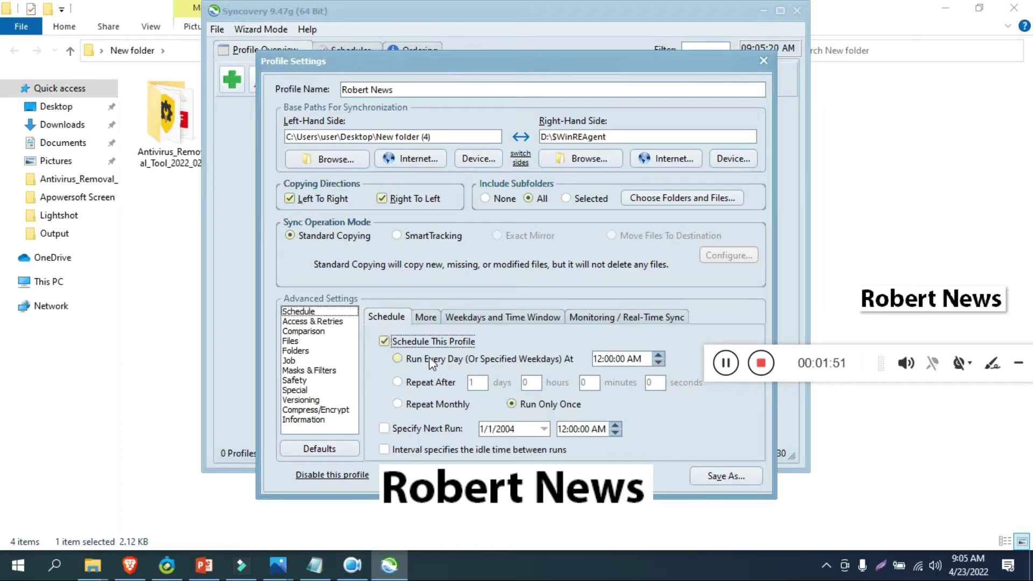
pyautogui.click(384, 343)
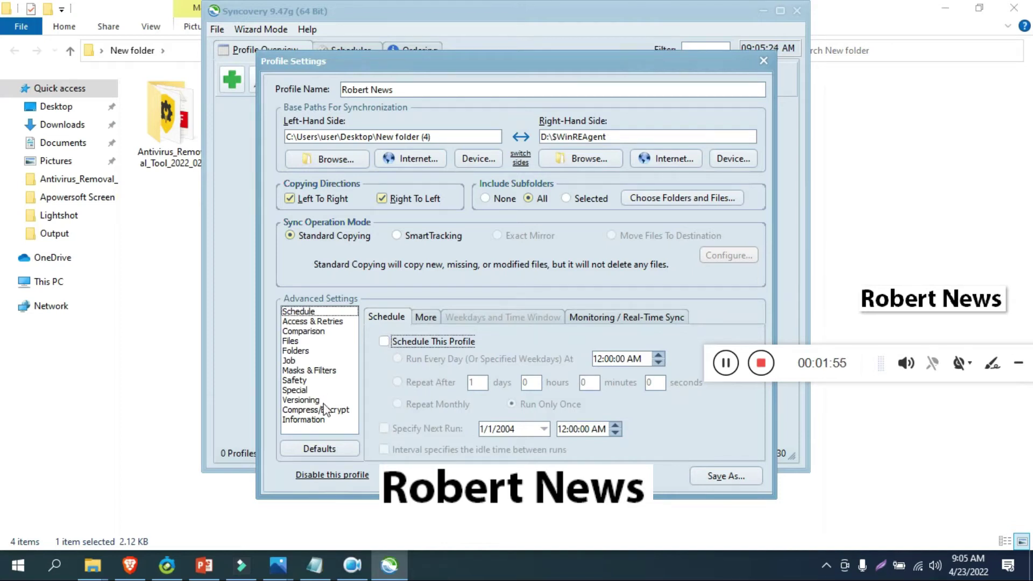
# Save Robert News and run it in Attended Mode to preview 18 files (2.1GB).
pyautogui.click(516, 476)
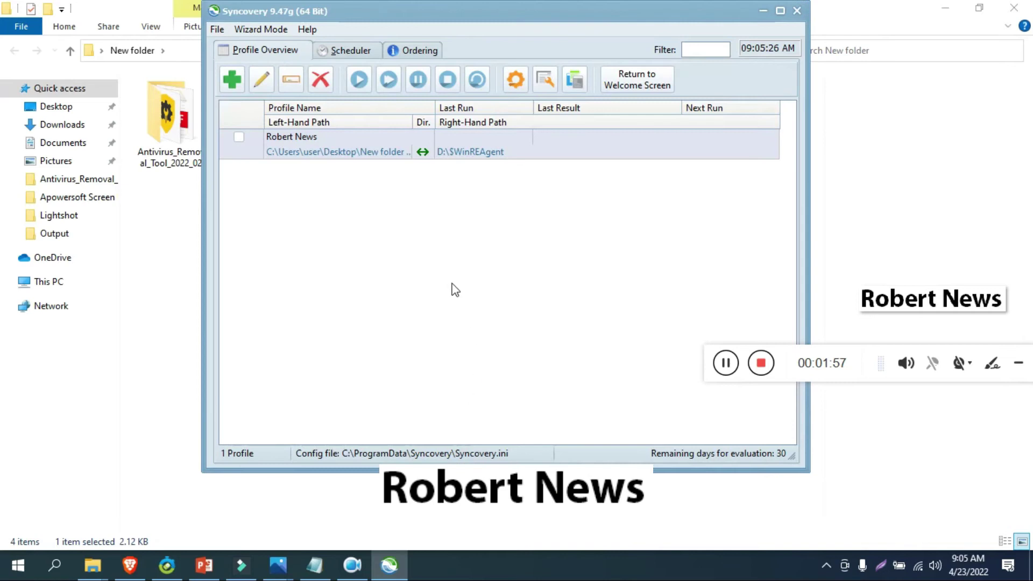
pyautogui.moveTo(851, 347); pyautogui.dragTo(532, 308)
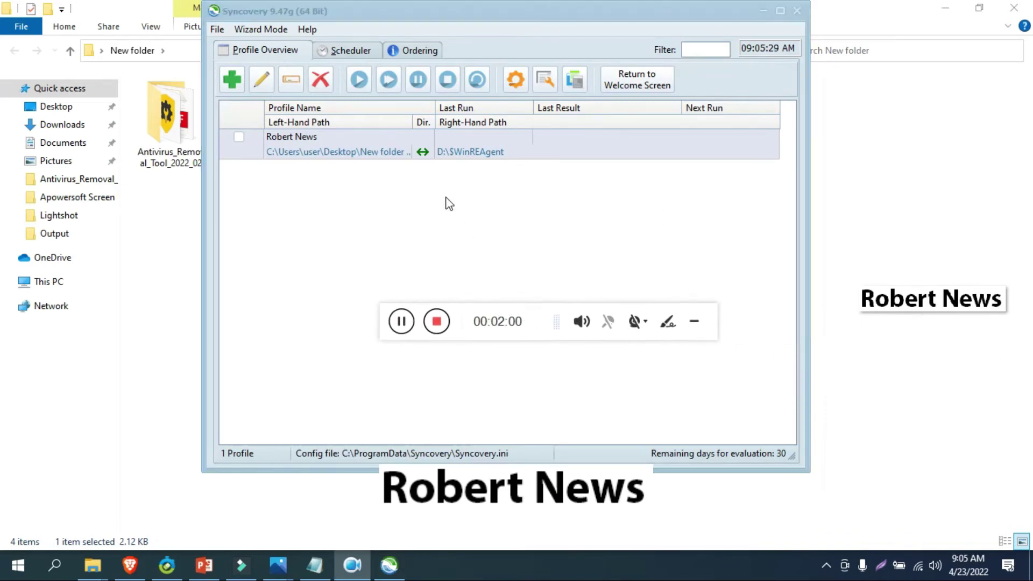
pyautogui.rightClick(376, 140)
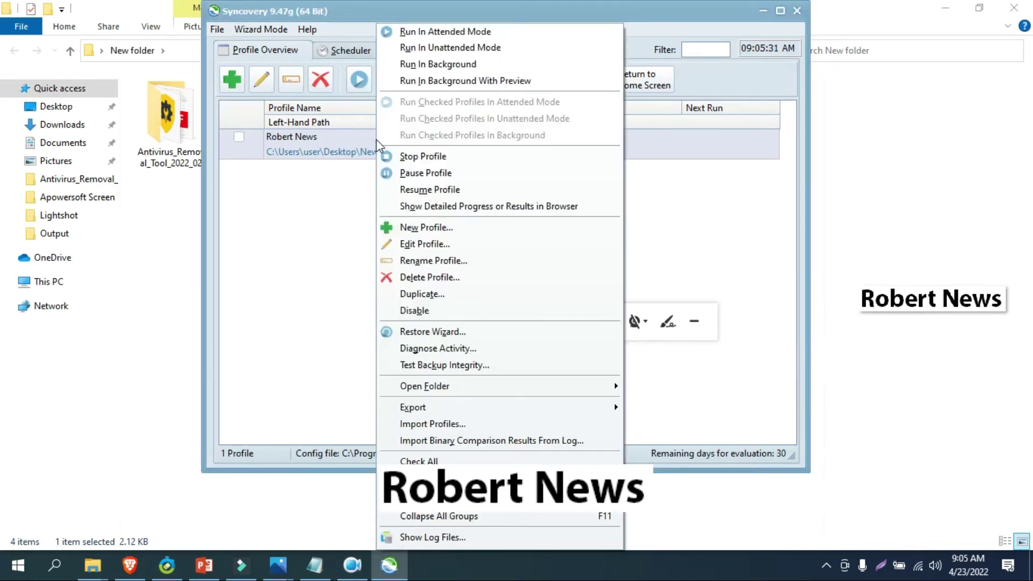
pyautogui.click(431, 35)
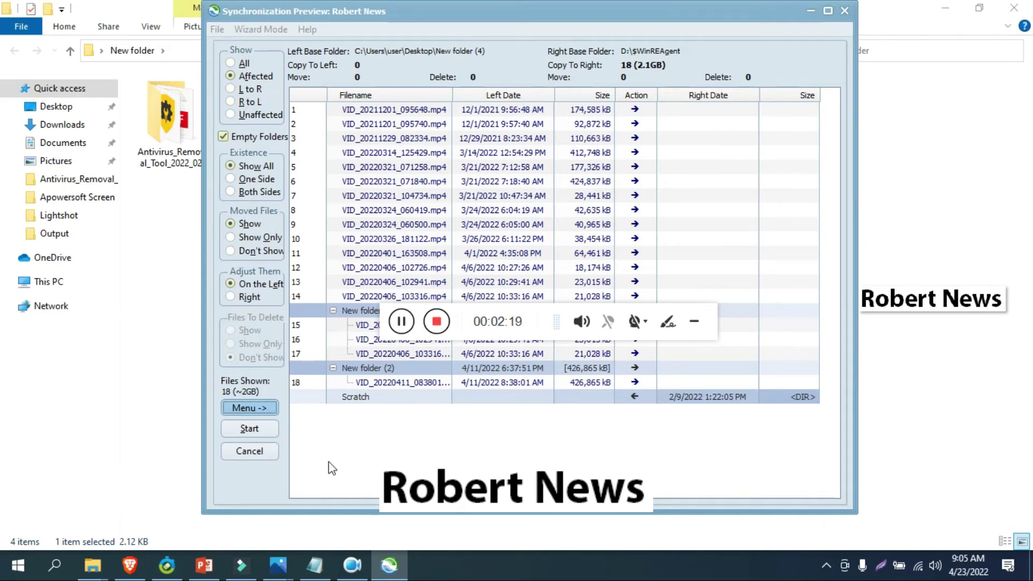
# Start the sync, copying the 18 previewed files (2.1GB) to D:\$WinREAgent.
pyautogui.click(260, 433)
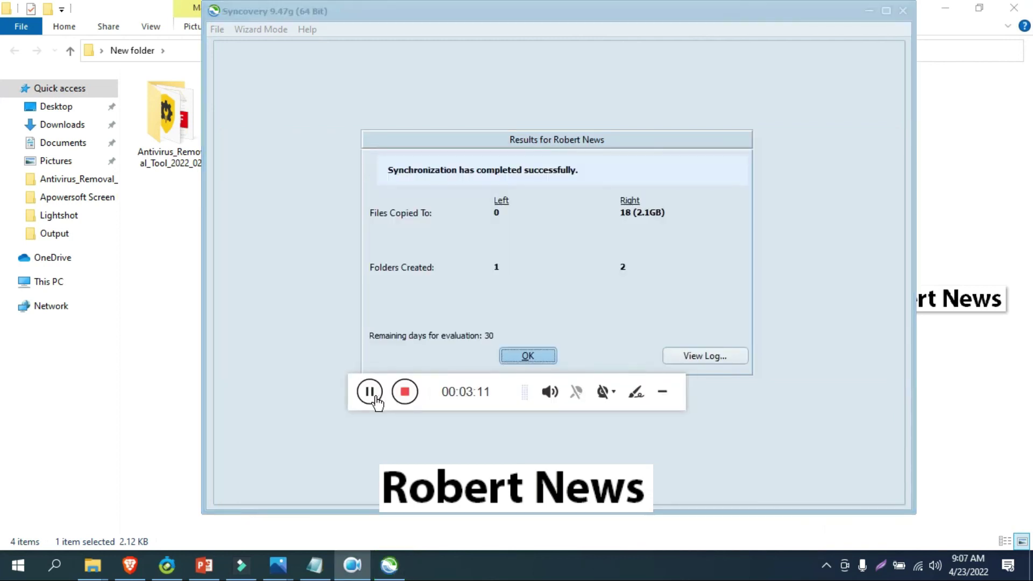
# Dismiss the results, run Robert News again, and cancel the empty preview.
pyautogui.click(524, 357)
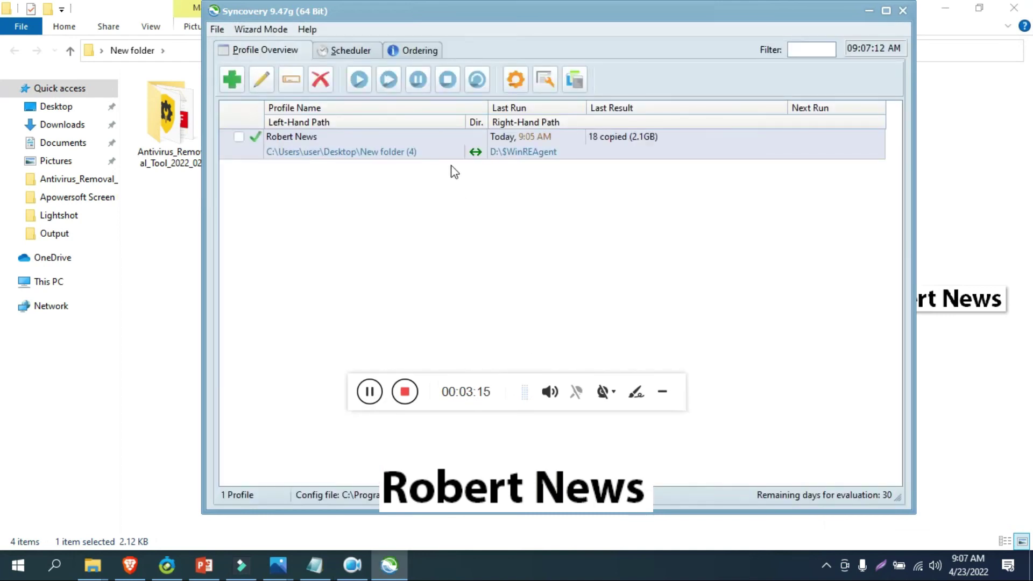
pyautogui.rightClick(373, 144)
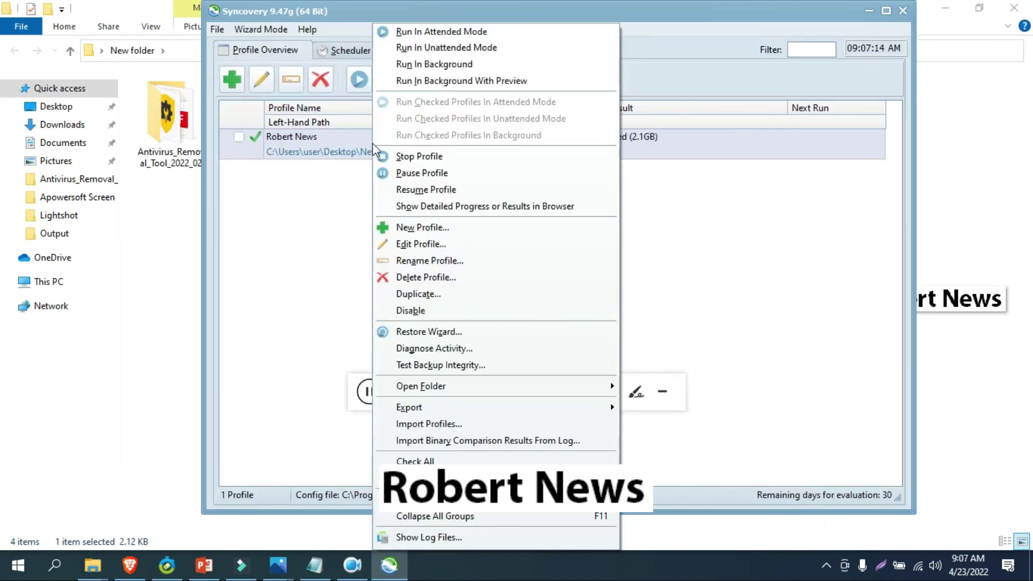
pyautogui.click(450, 49)
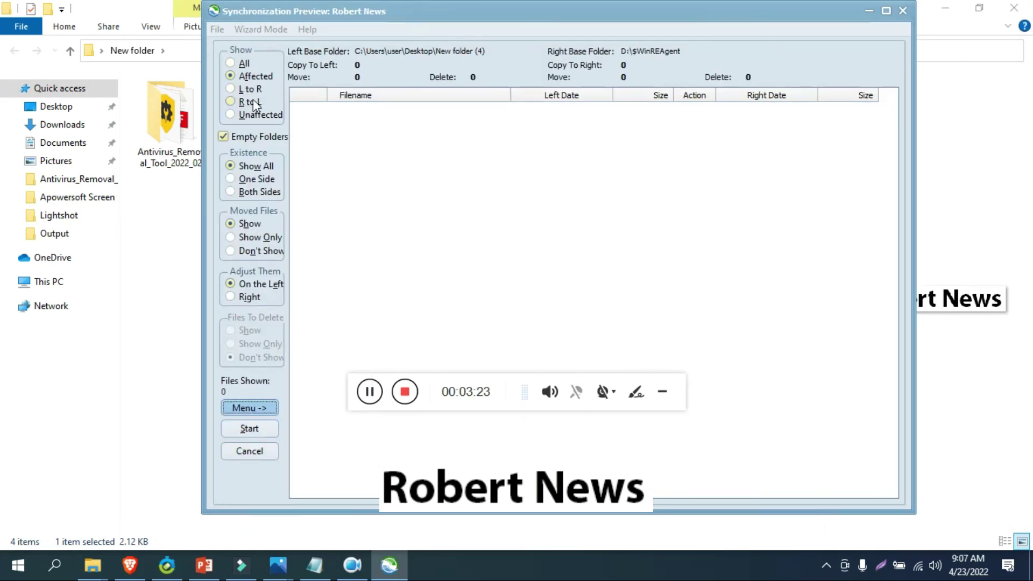
pyautogui.click(255, 427)
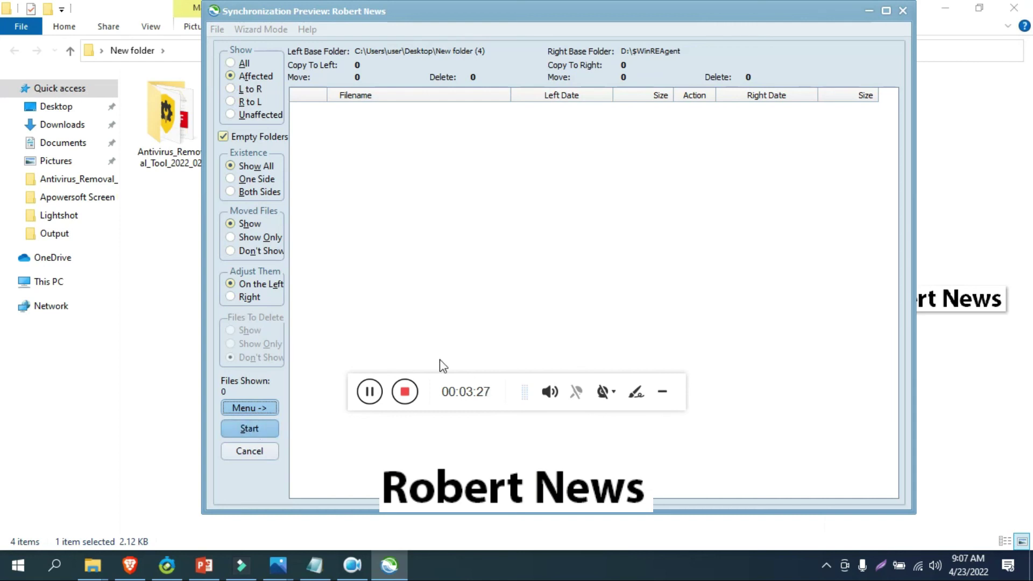
pyautogui.click(260, 453)
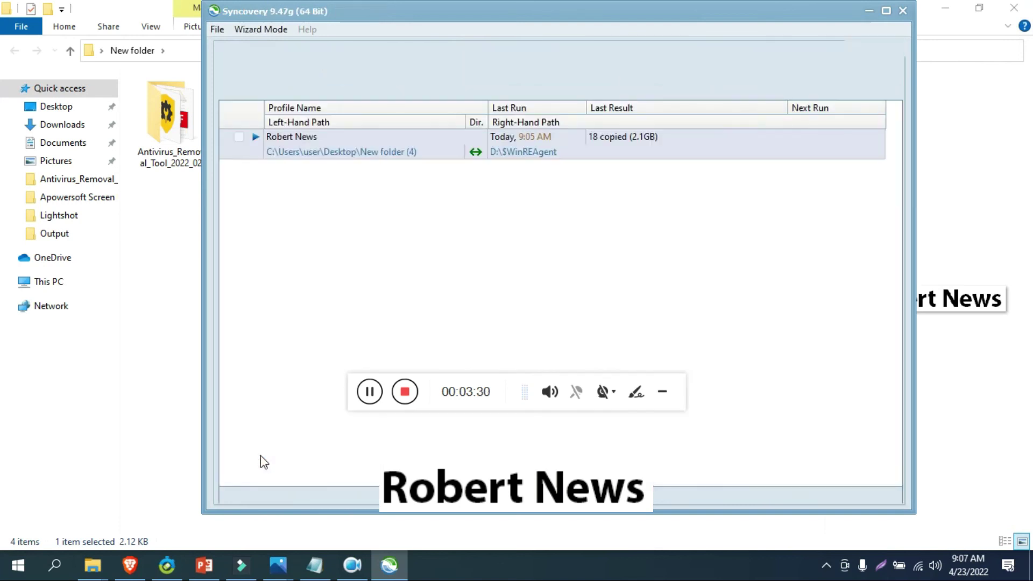
# Run Robert News unattended again so it reports Nothing to do.
pyautogui.rightClick(353, 144)
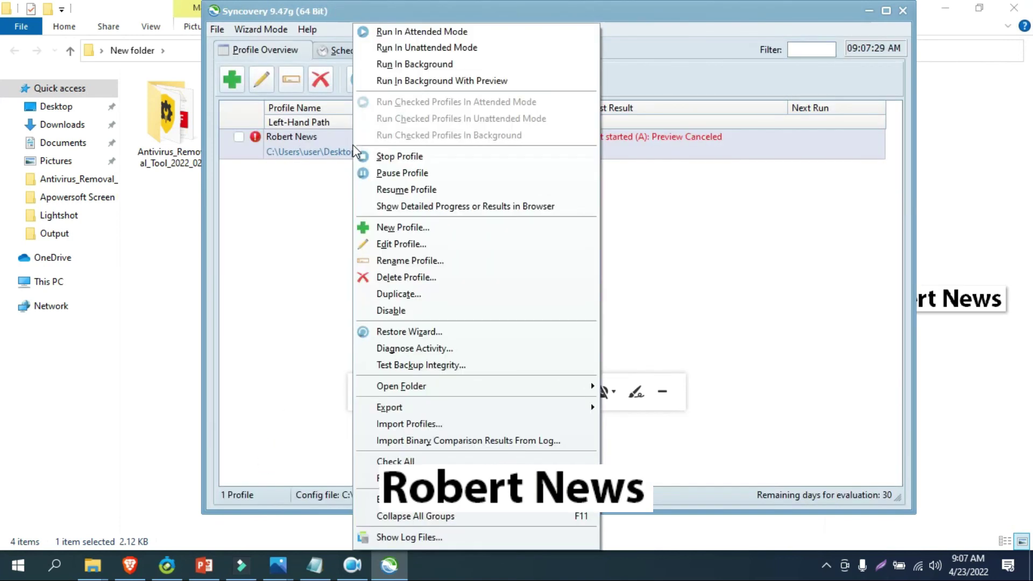
pyautogui.click(436, 53)
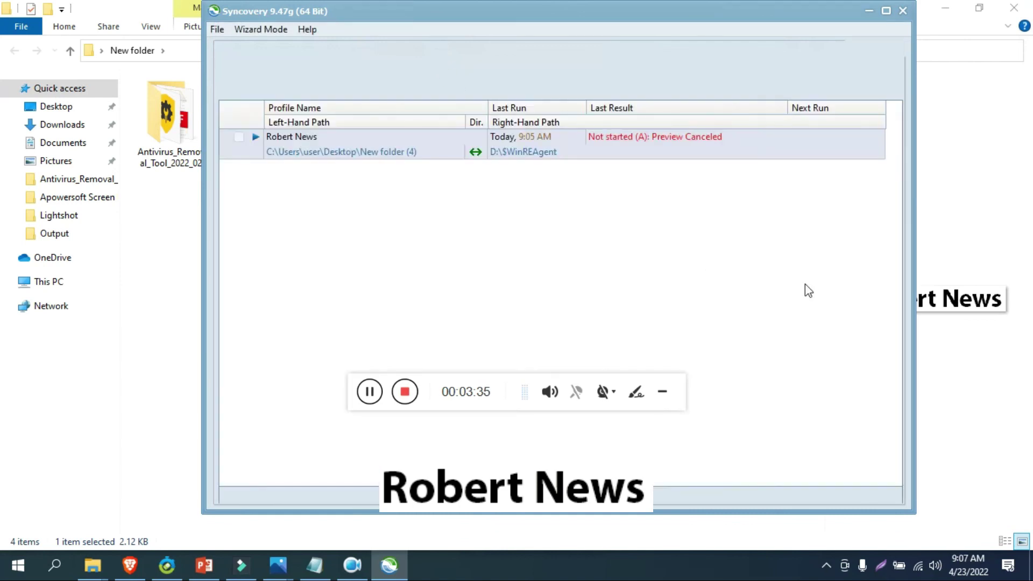
pyautogui.rightClick(405, 144)
pyautogui.click(444, 47)
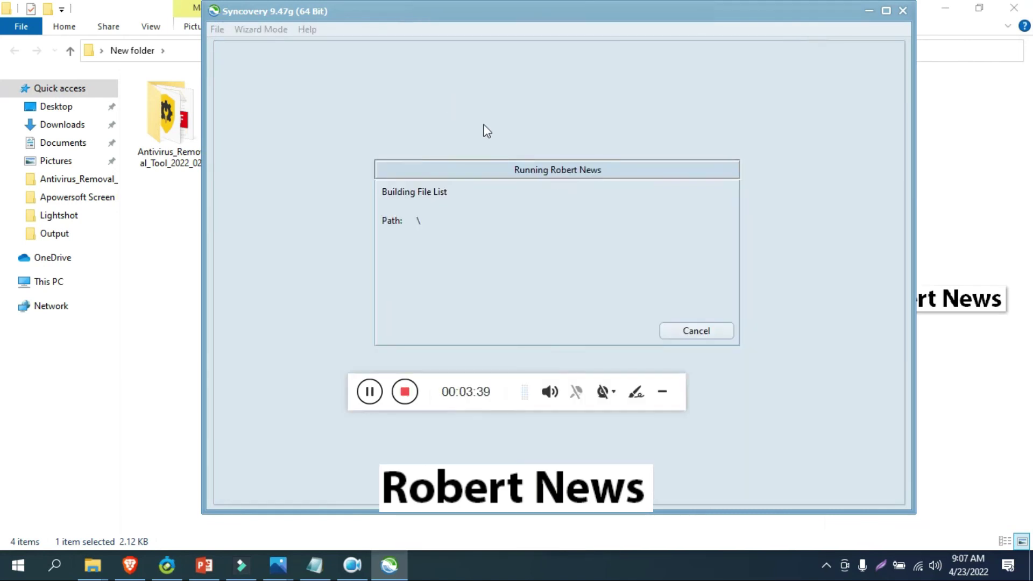